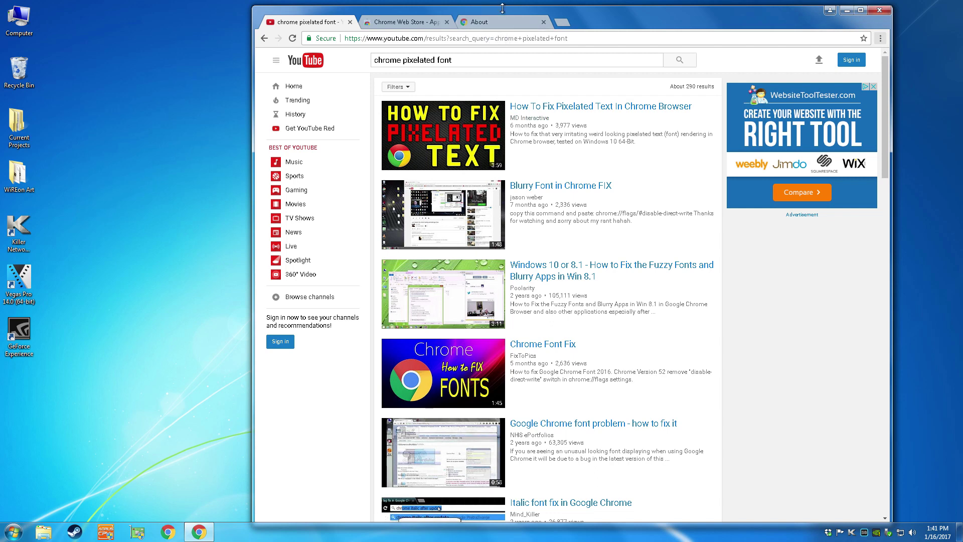
Switch to the About page showing Chrome version 55 is up to date
left_click(484, 24)
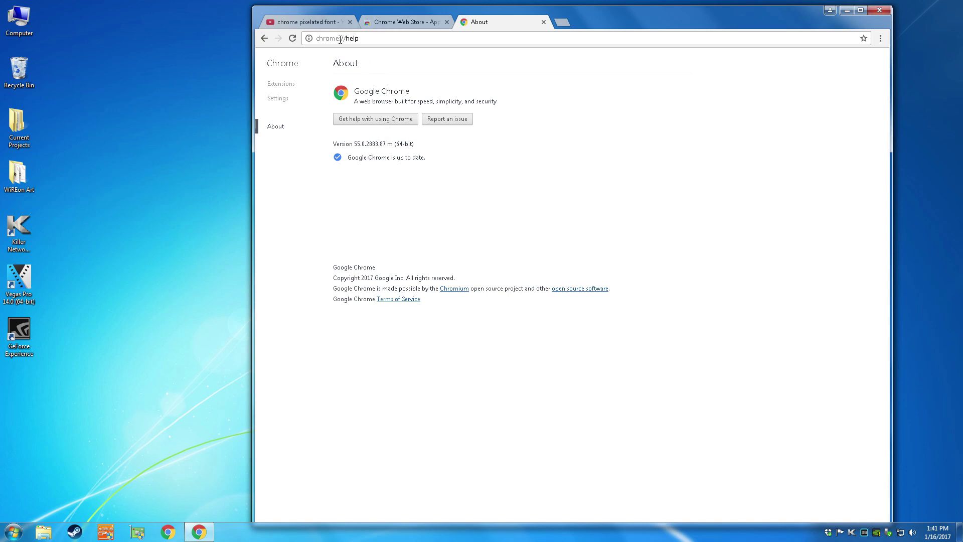
Search the Chrome Web Store for 'font', then go back to the YouTube results
left_click(312, 22)
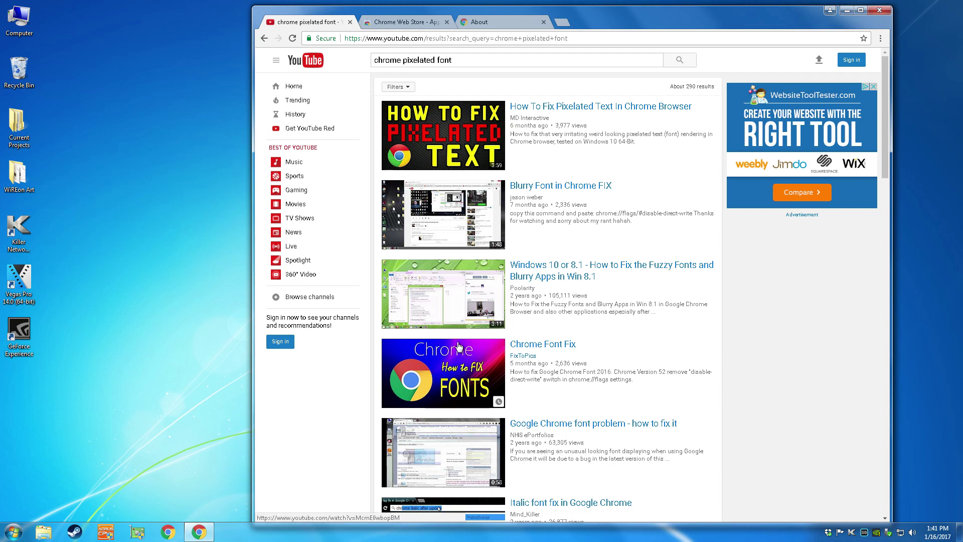
mouse_move(594, 423)
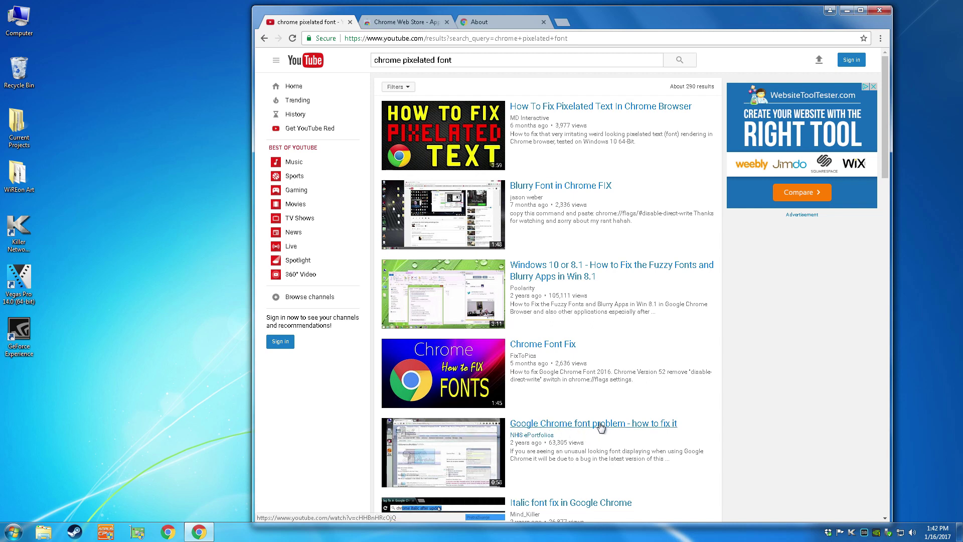
left_click(391, 23)
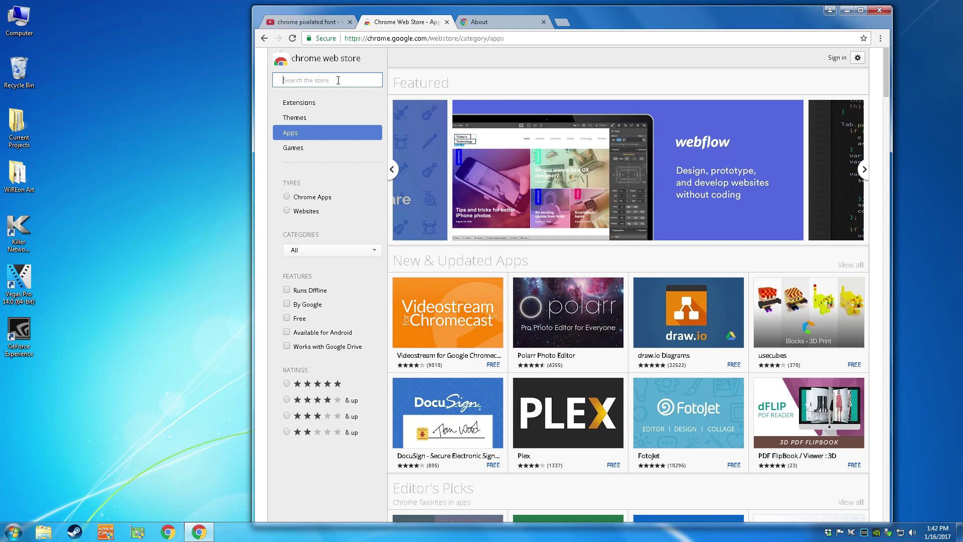
type("font")
key("Return")
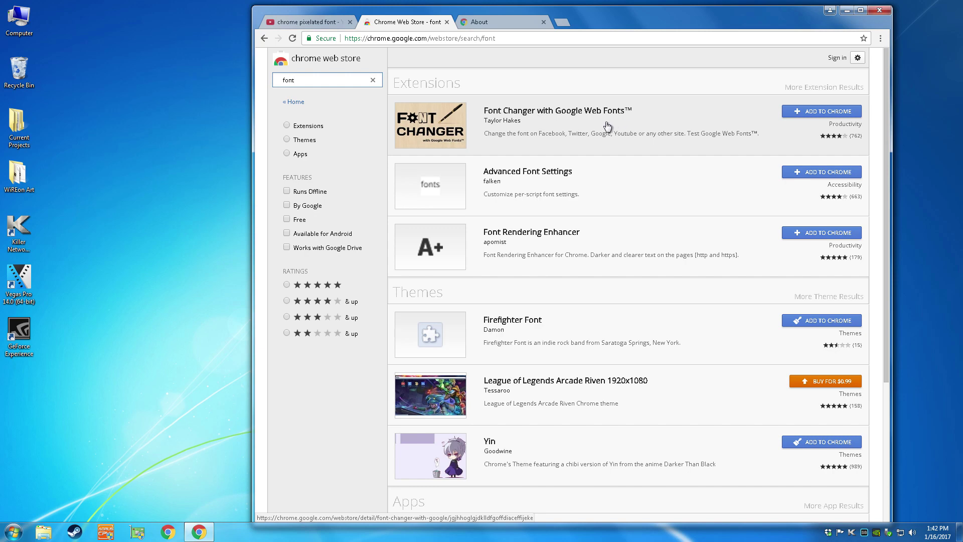
left_click(322, 22)
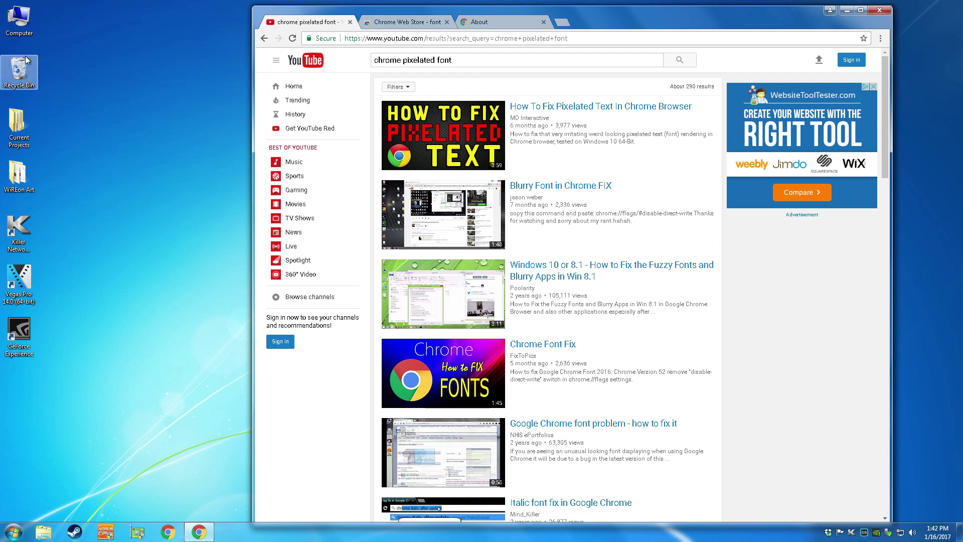
Open the System window through Computer > Properties, reopening it from the Start menu
right_click(22, 18)
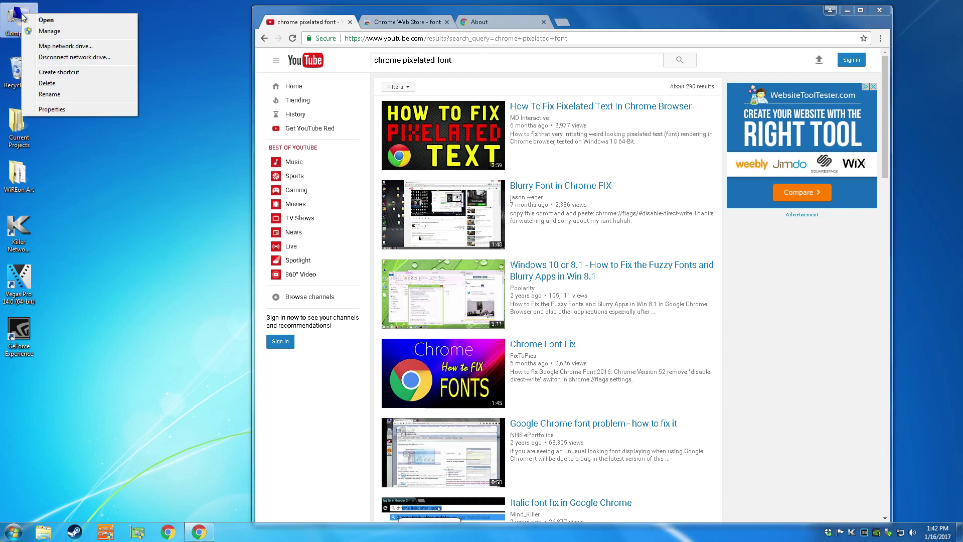
left_click(70, 110)
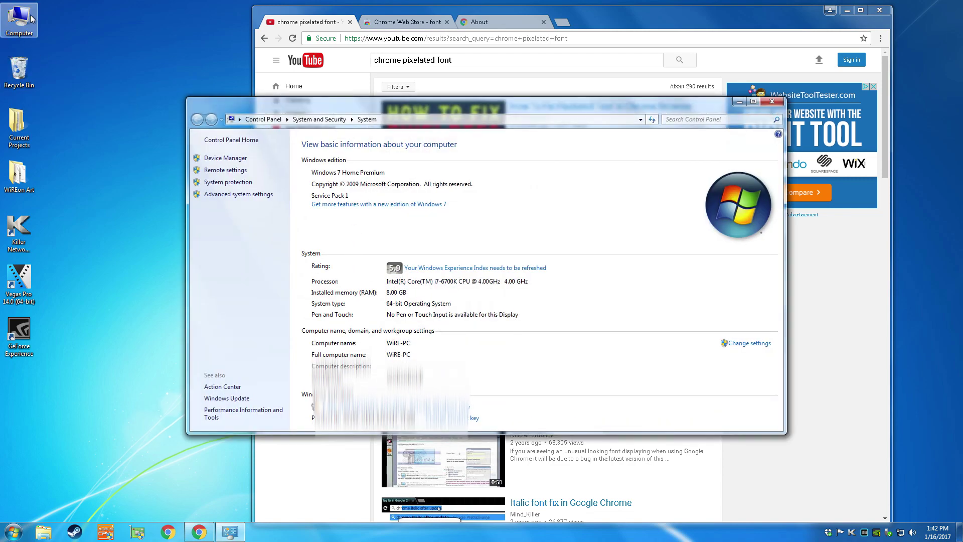
left_click(770, 102)
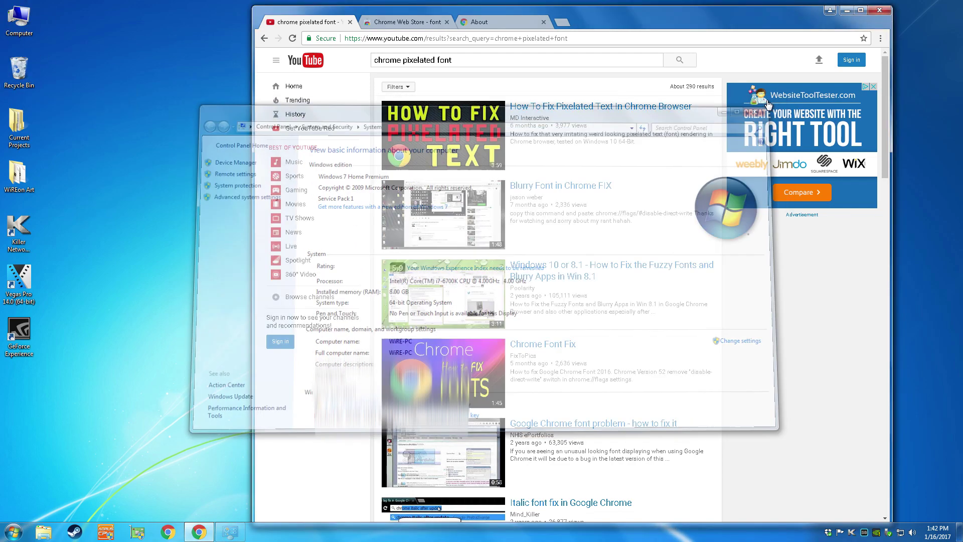
left_click(13, 531)
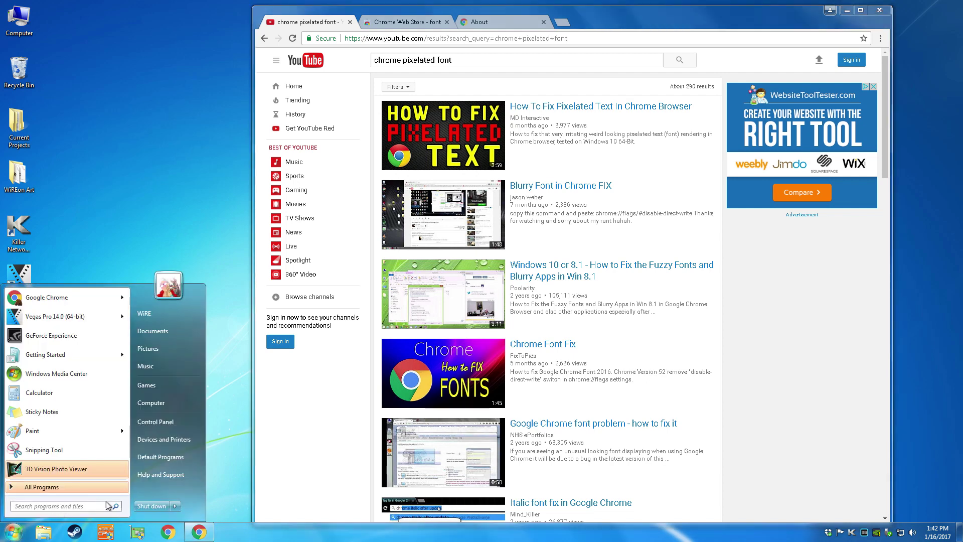
right_click(163, 404)
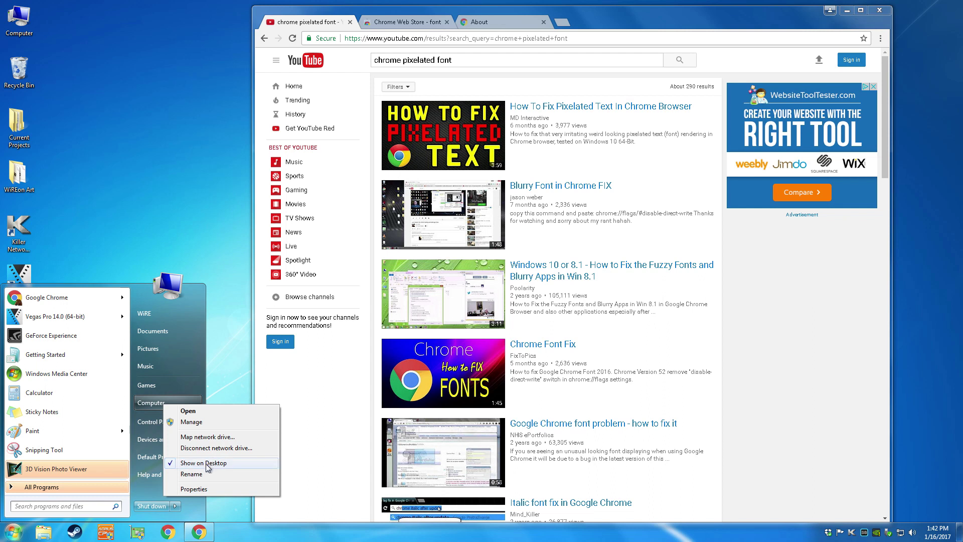
left_click(198, 488)
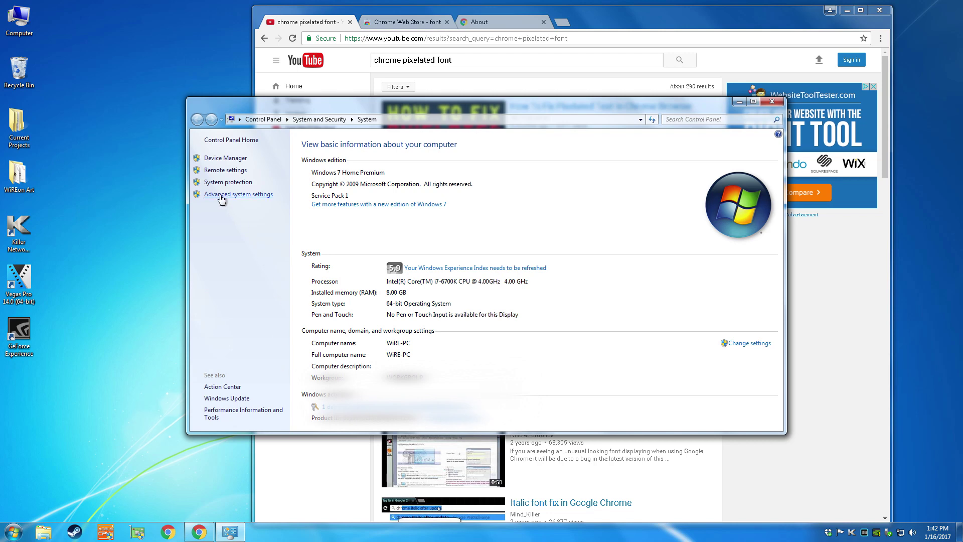
Tick 'Smooth edges of screen fonts' in Performance Options and apply it
left_click(260, 195)
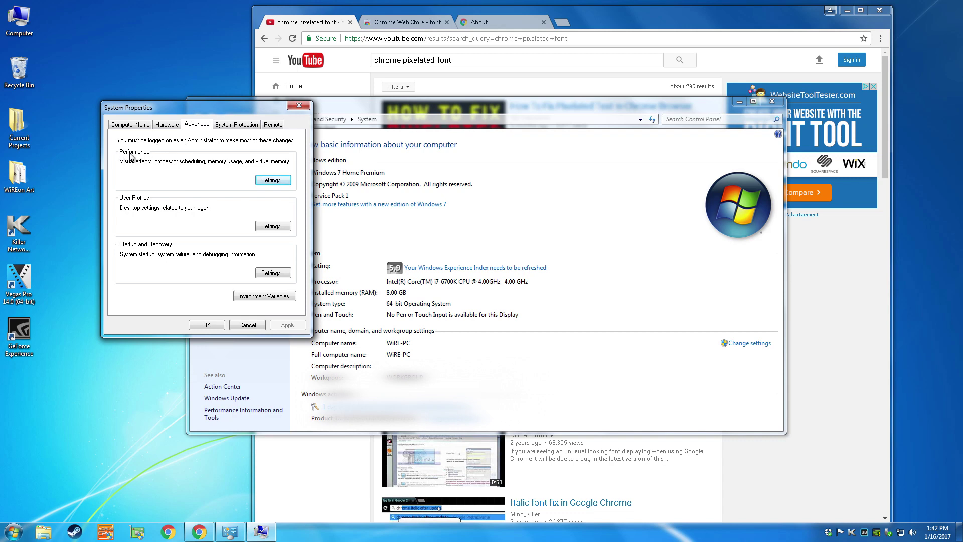
left_click(267, 181)
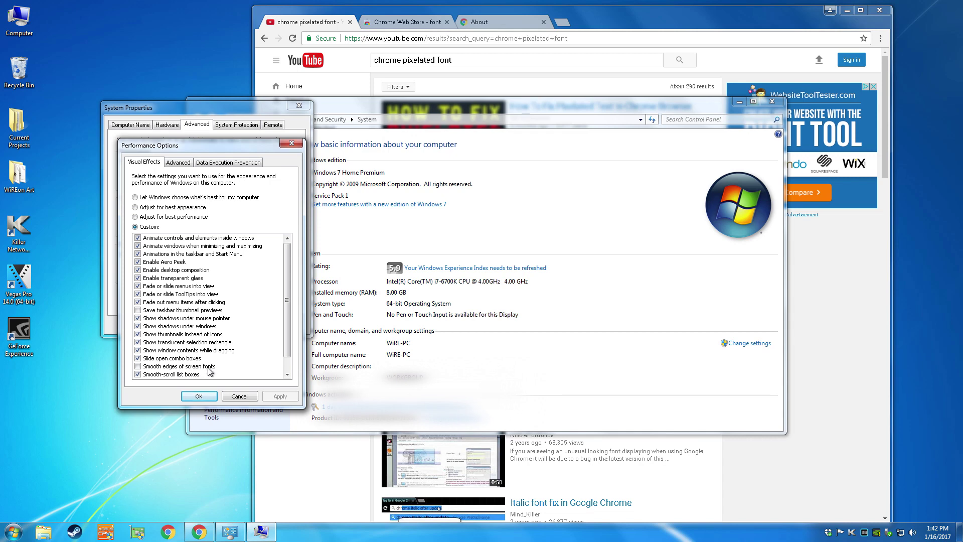
left_click(138, 367)
left_click(279, 397)
left_click(207, 395)
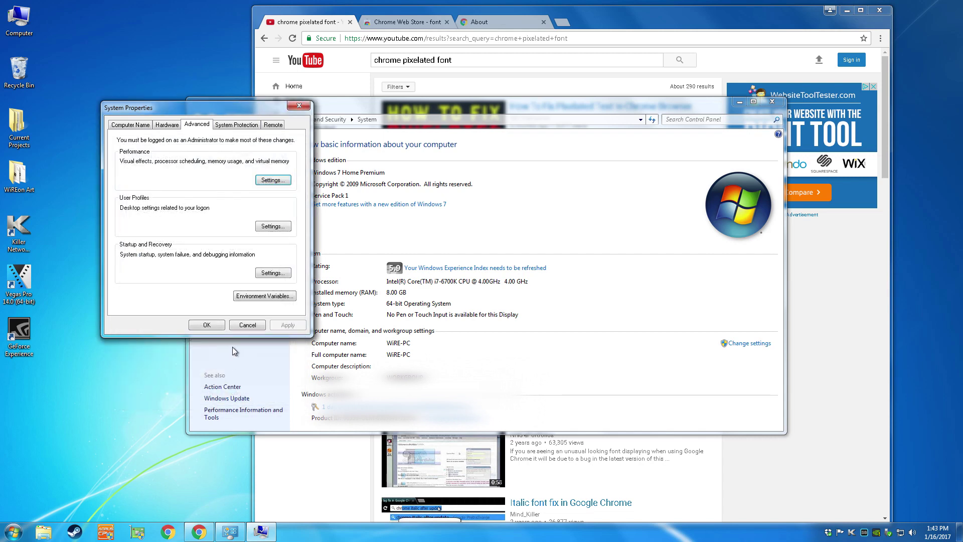
Close System Properties, the System window and Chrome so the font change takes effect
left_click(217, 326)
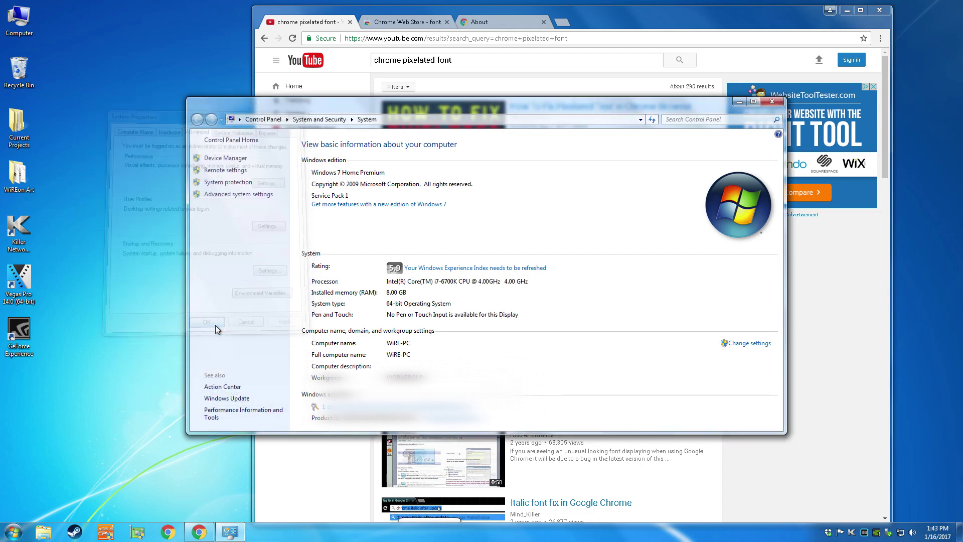
left_click(772, 103)
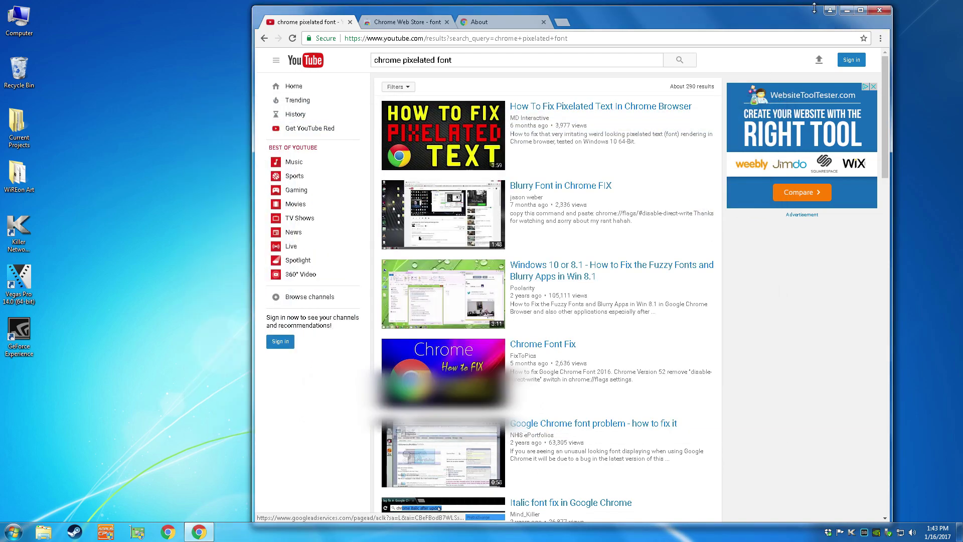
left_click(878, 11)
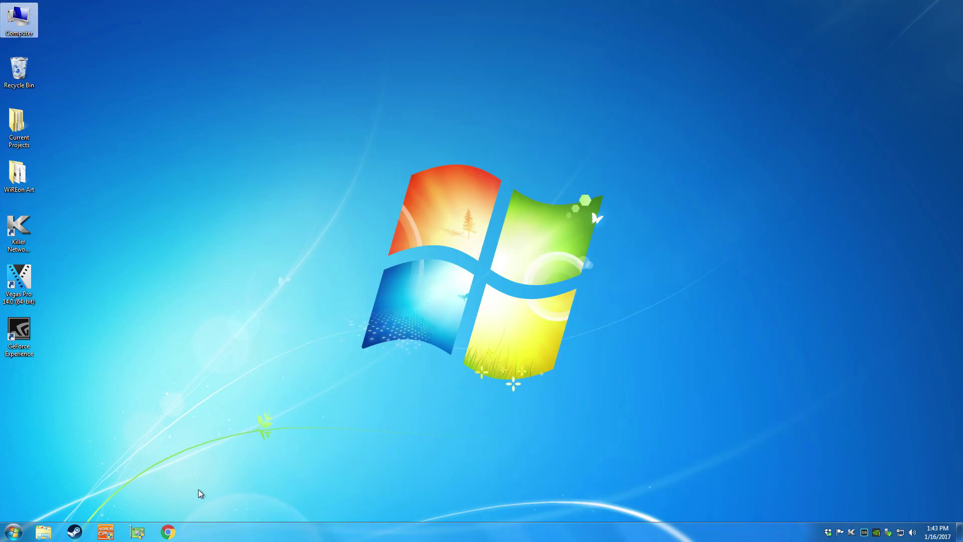
Relaunch Chrome, restore the previous tabs and return to the YouTube 'chrome pixelated font' results
left_click(167, 533)
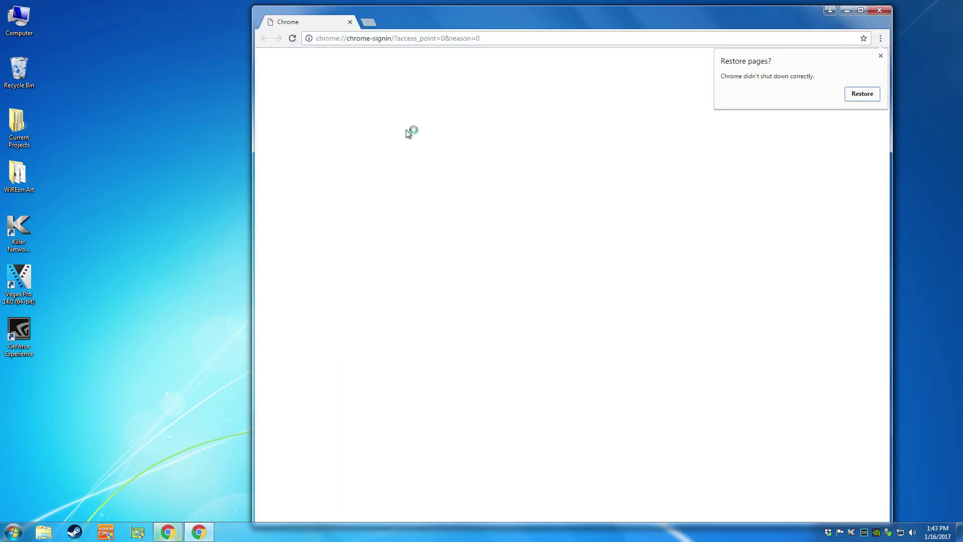
left_click(387, 38)
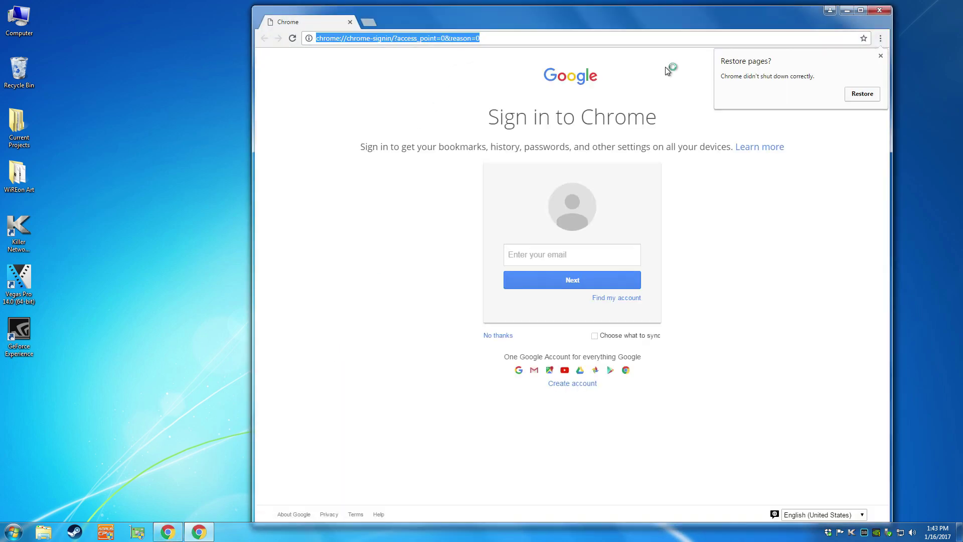
left_click(861, 95)
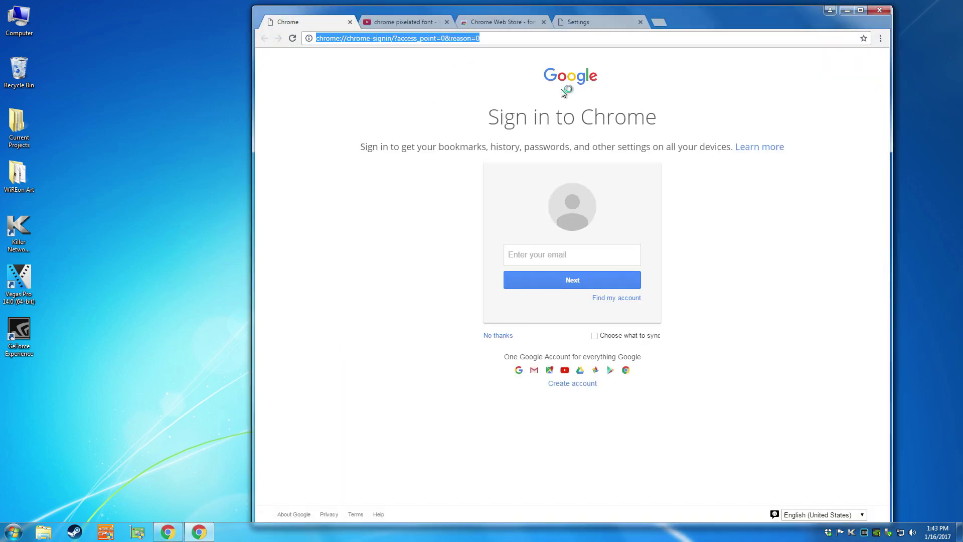
left_click(417, 22)
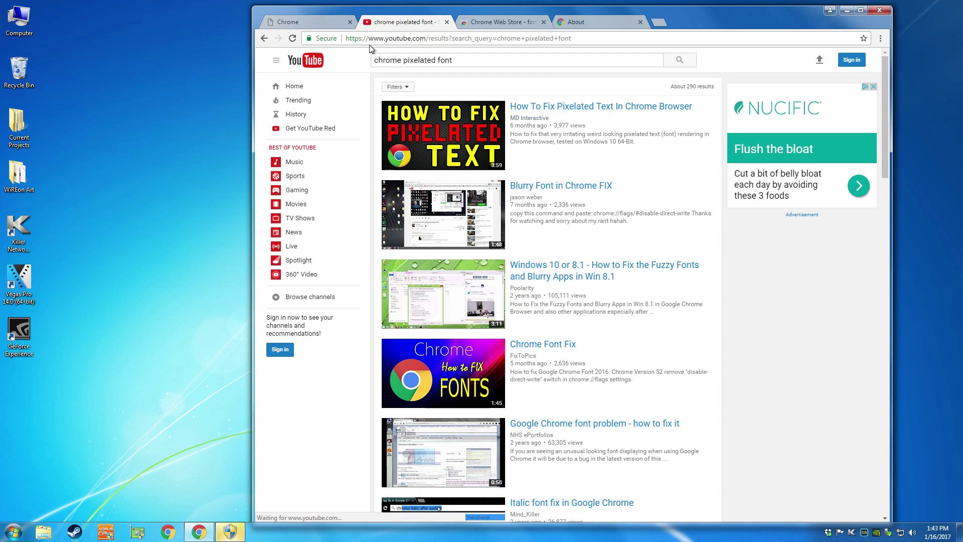
Close the leftover Chrome sign-in tab and approve Google Update's User Account Control prompt
left_click(349, 22)
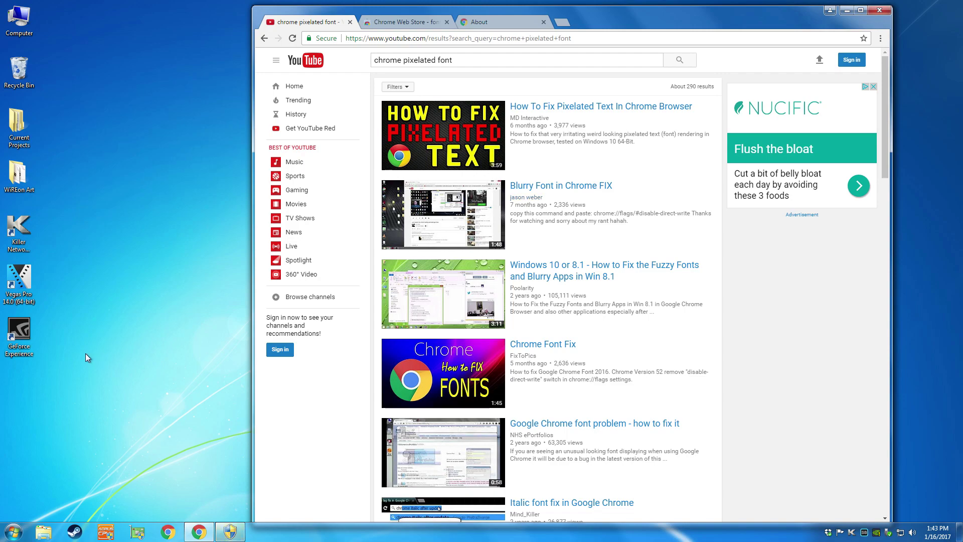
left_click(226, 535)
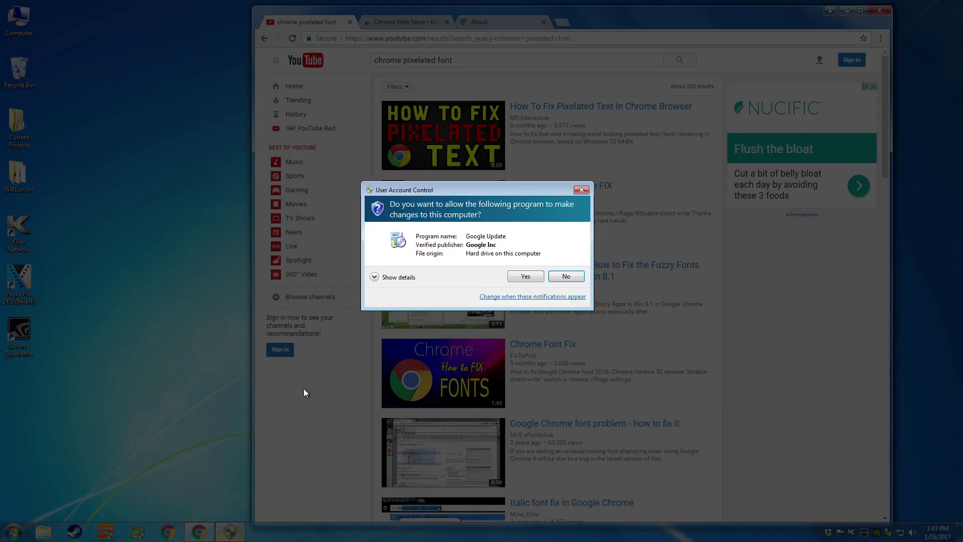
left_click(517, 277)
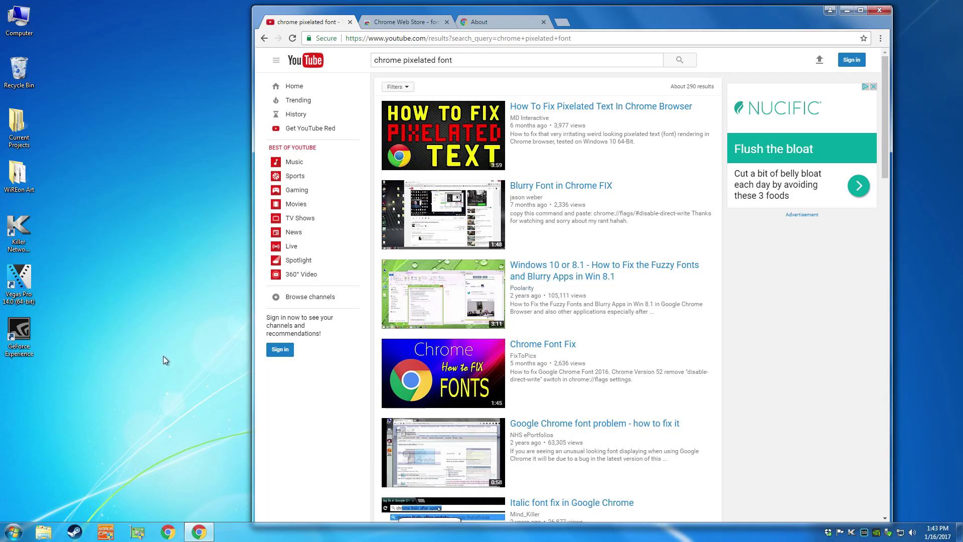